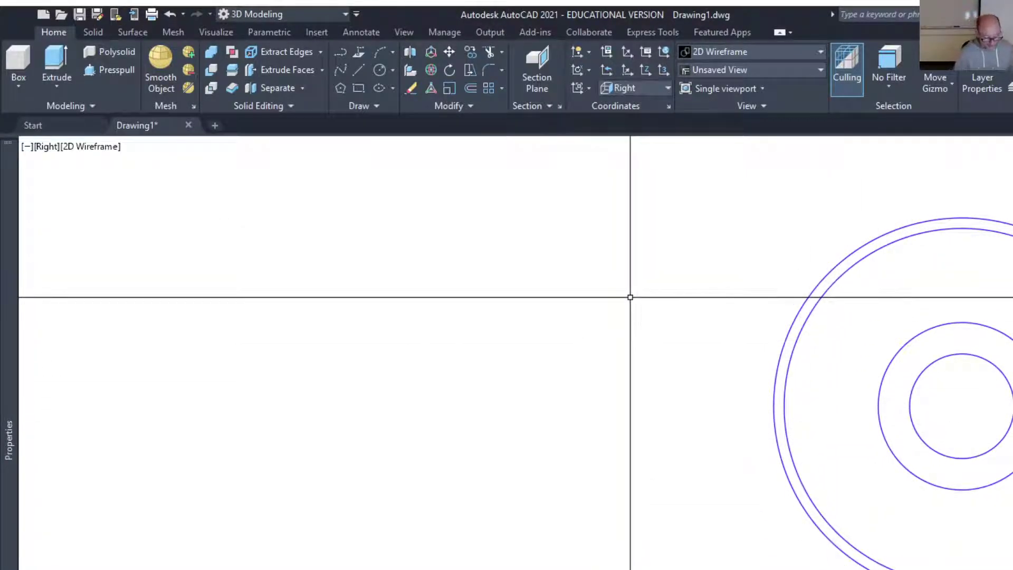
Draw a closed, stepped half-section polyline beside the circles, aligning its horizontal edges with the circles' upper quadrants.
key(Return)
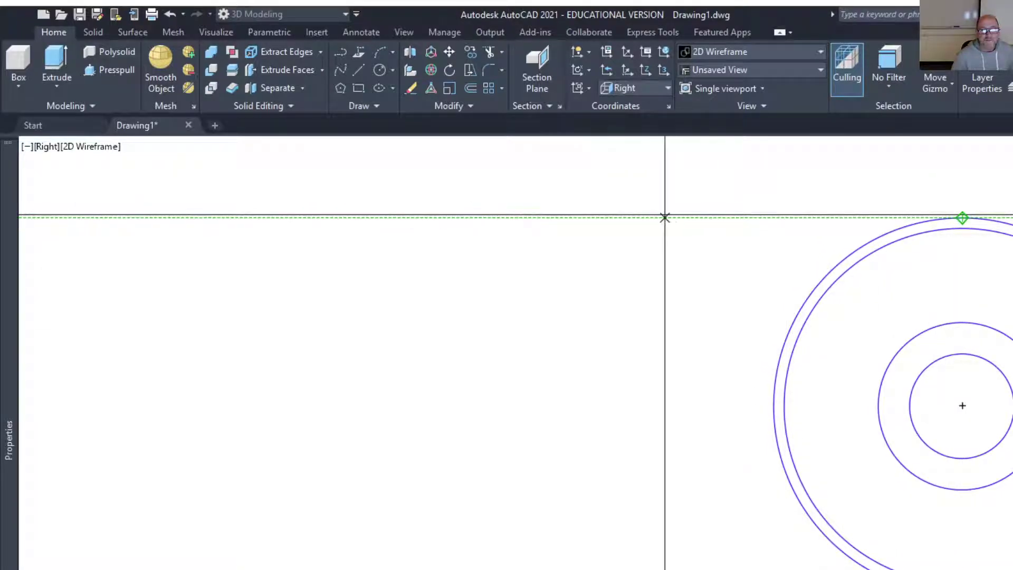
click(663, 218)
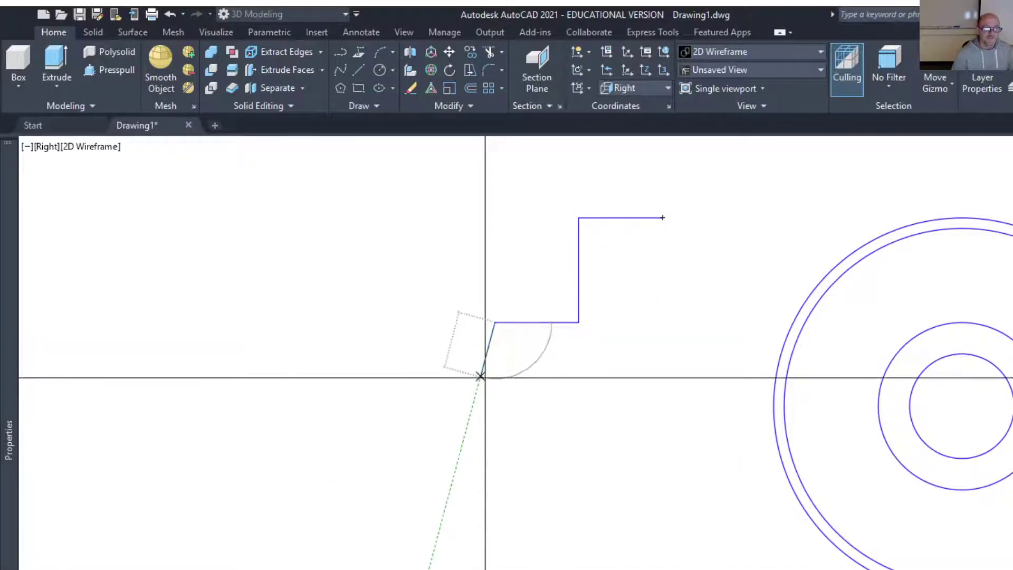
mouse_move(963, 353)
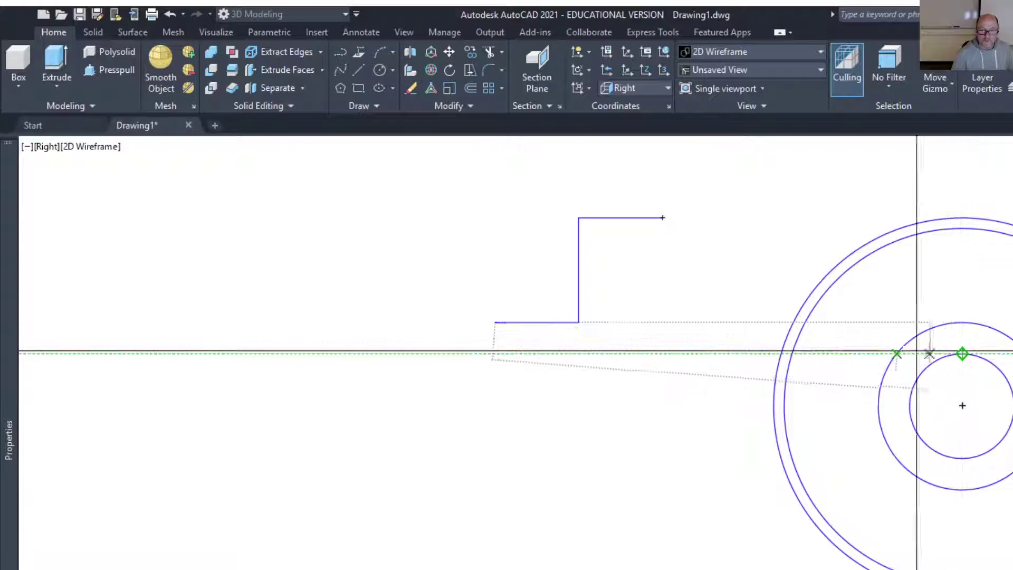
click(495, 353)
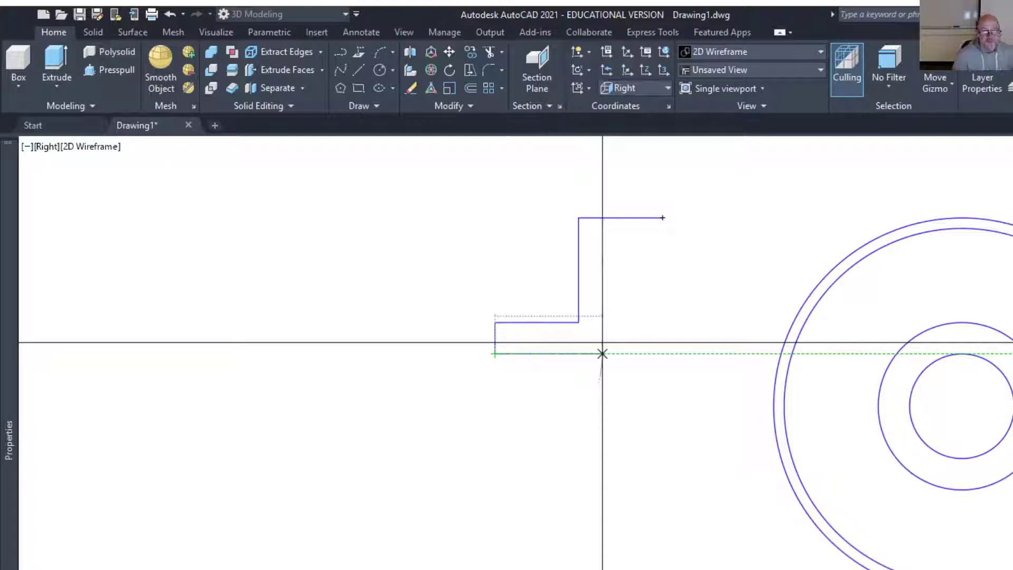
click(602, 353)
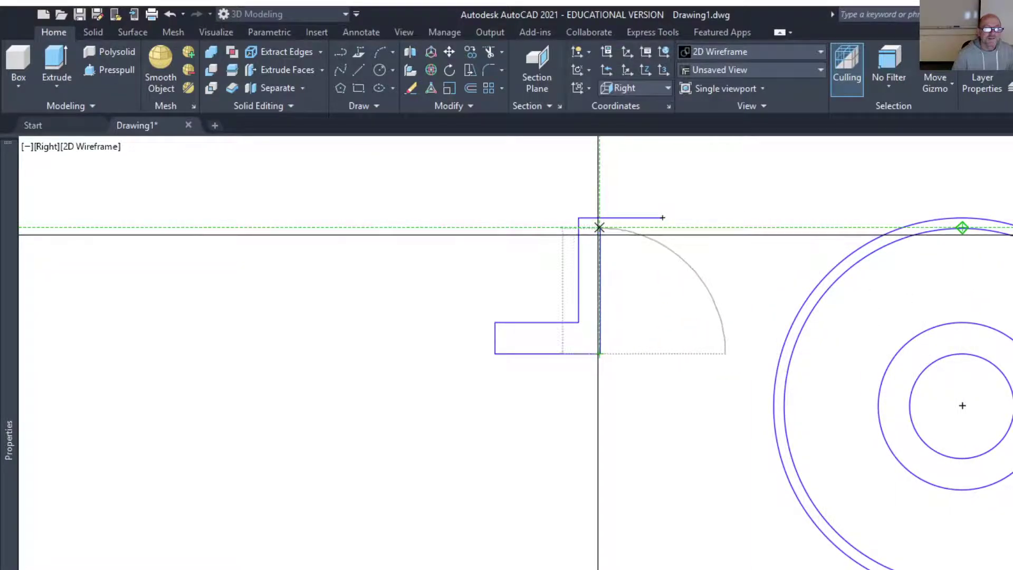
click(599, 227)
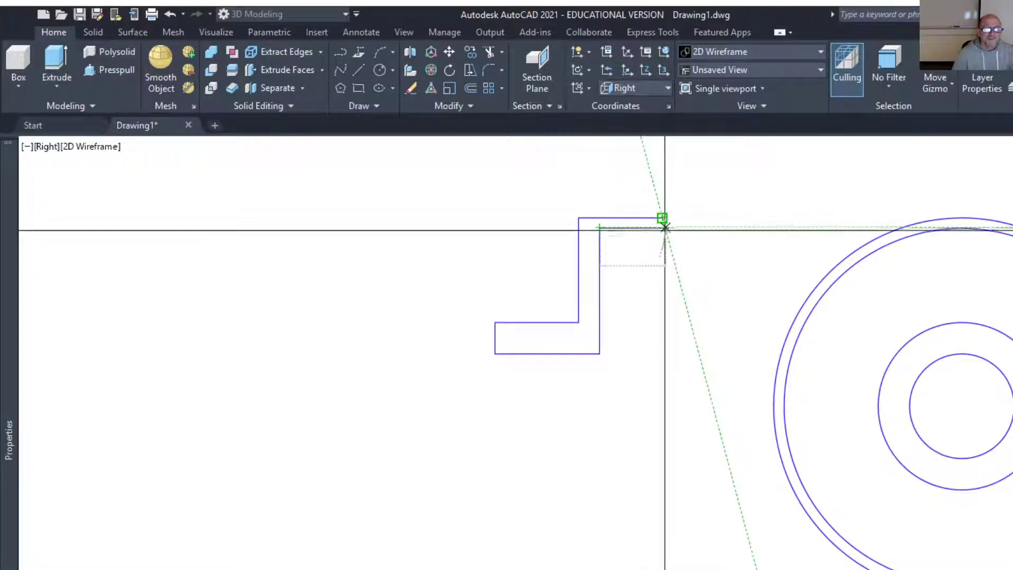
click(663, 227)
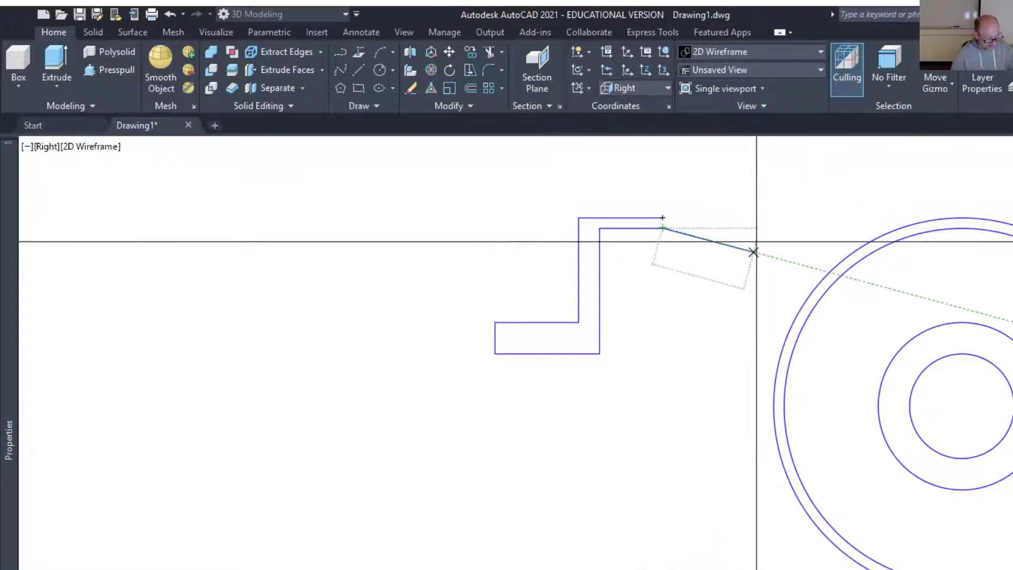
text(c)
key(Return)
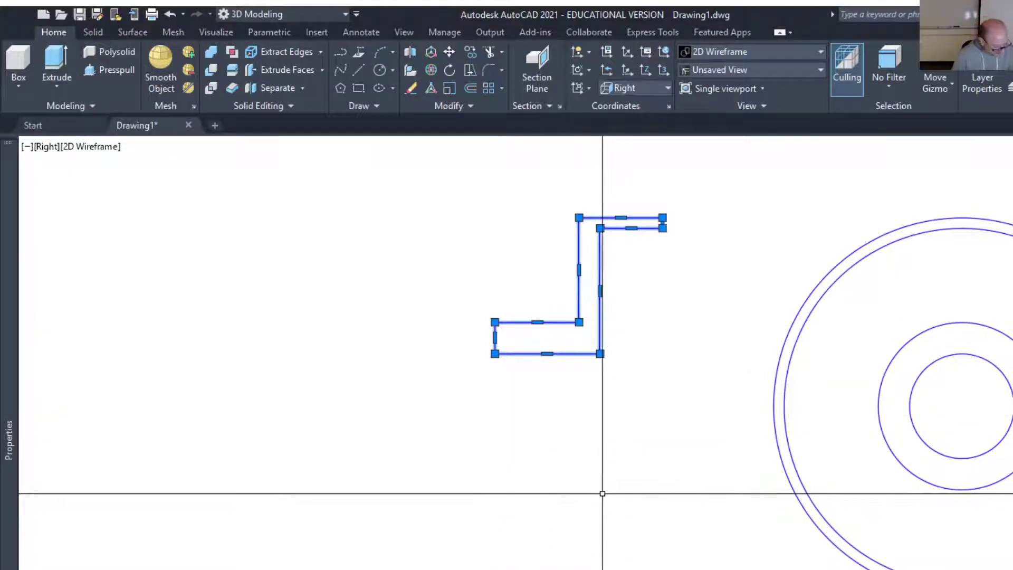
Revolve the closed profile a full turn about the horizontal axis through the circles' centre.
mouse_move(676, 511)
shift+middle_down()
mouse_move(689, 513)
mouse_move(657, 464)
mouse_move(686, 502)
shift+middle_up()
click(56, 86)
click(84, 176)
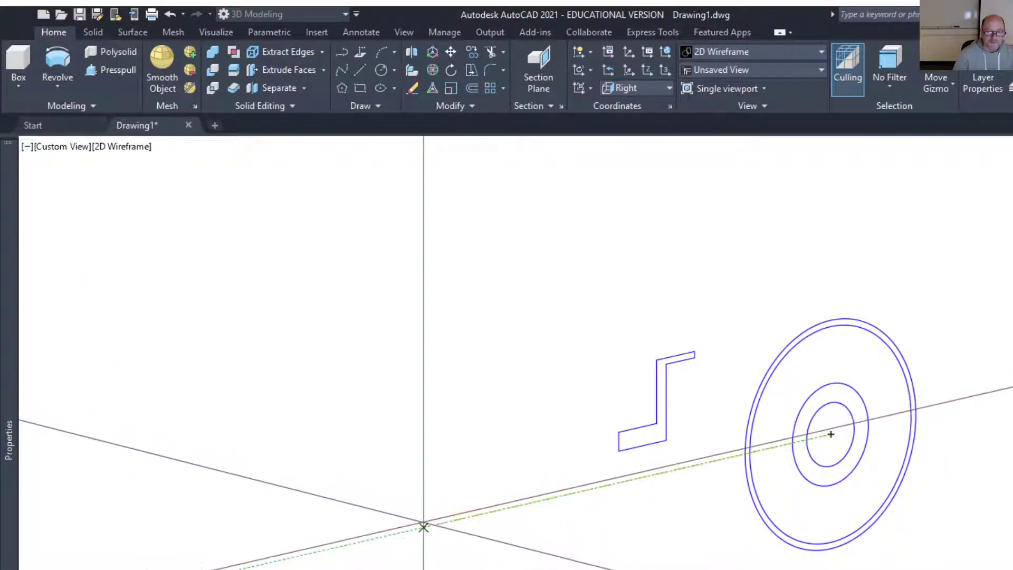
click(422, 527)
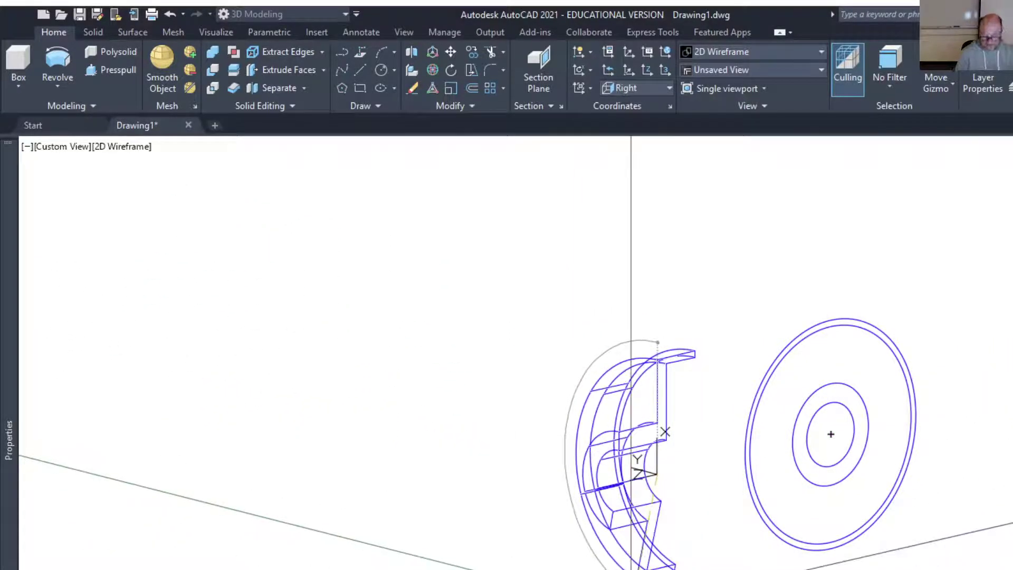
key(Return)
Erase the construction circles beside the revolved flange.
shift+middle_drag(497, 520, 667, 560)
click(842, 419)
click(835, 276)
key(Delete)
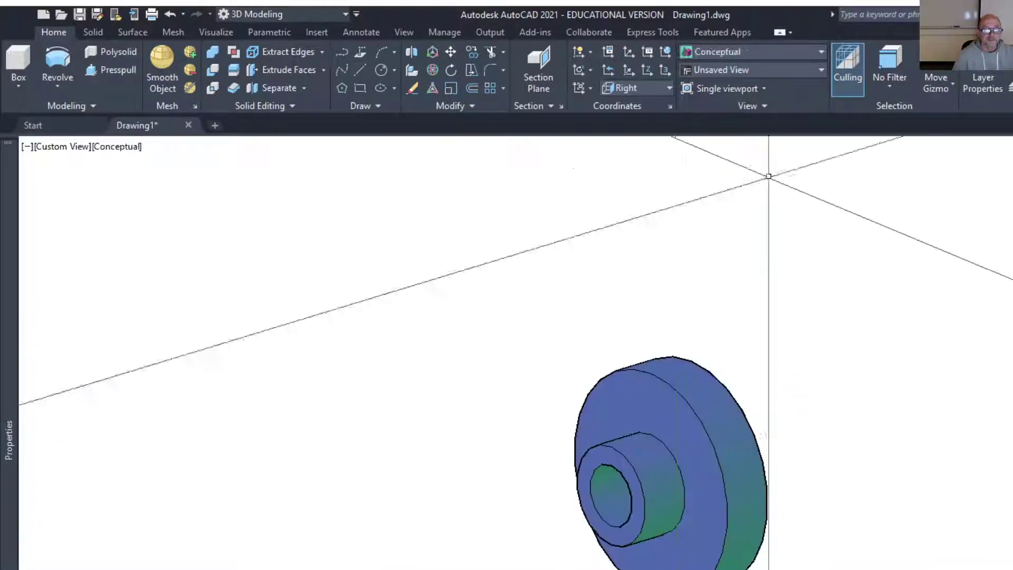
Set the visual style to 2D Wireframe so the flange's inner edges can be picked.
shift+middle_drag(758, 443, 787, 445)
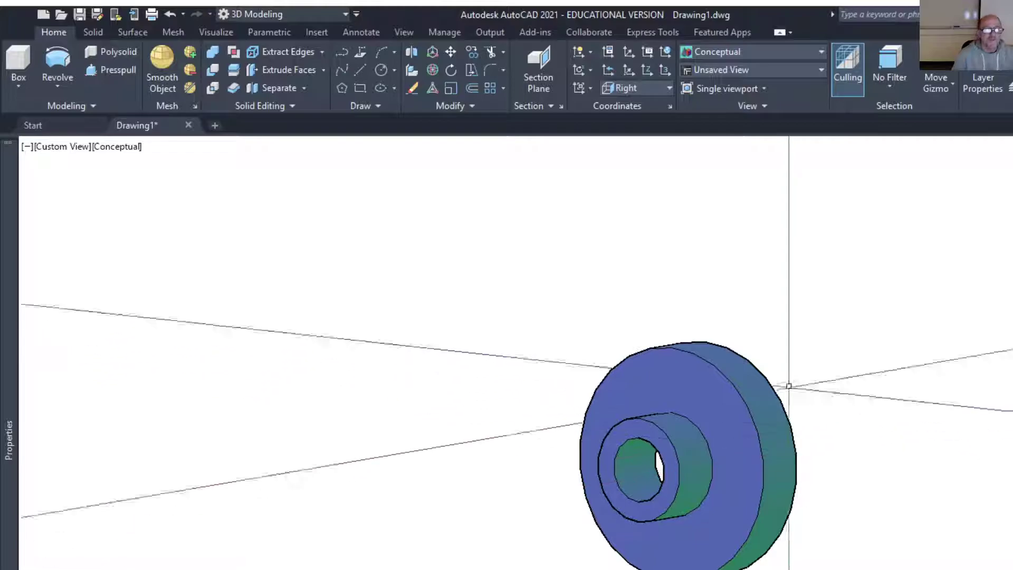
click(755, 47)
click(711, 79)
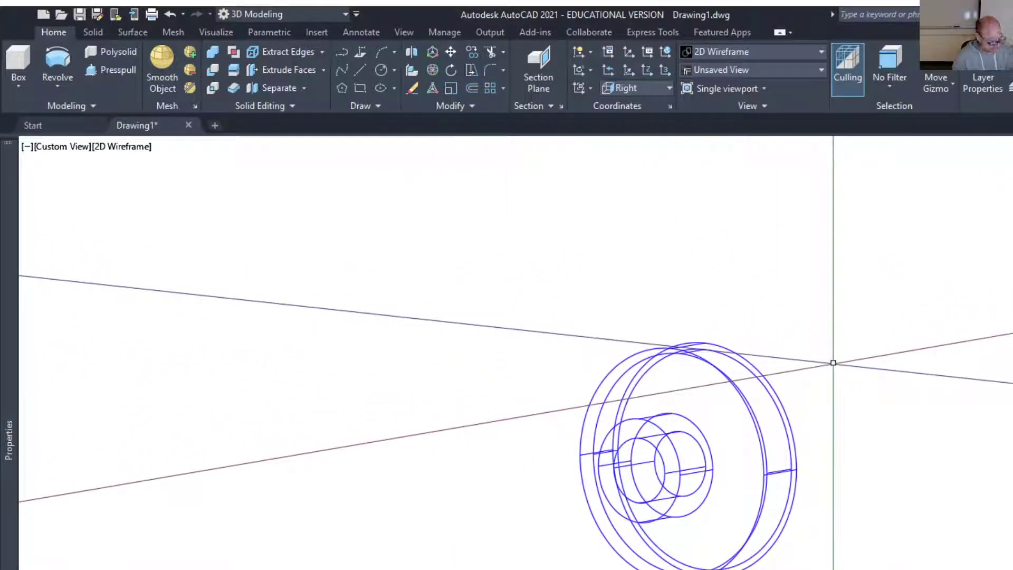
shift+middle_drag(670, 465, 678, 464)
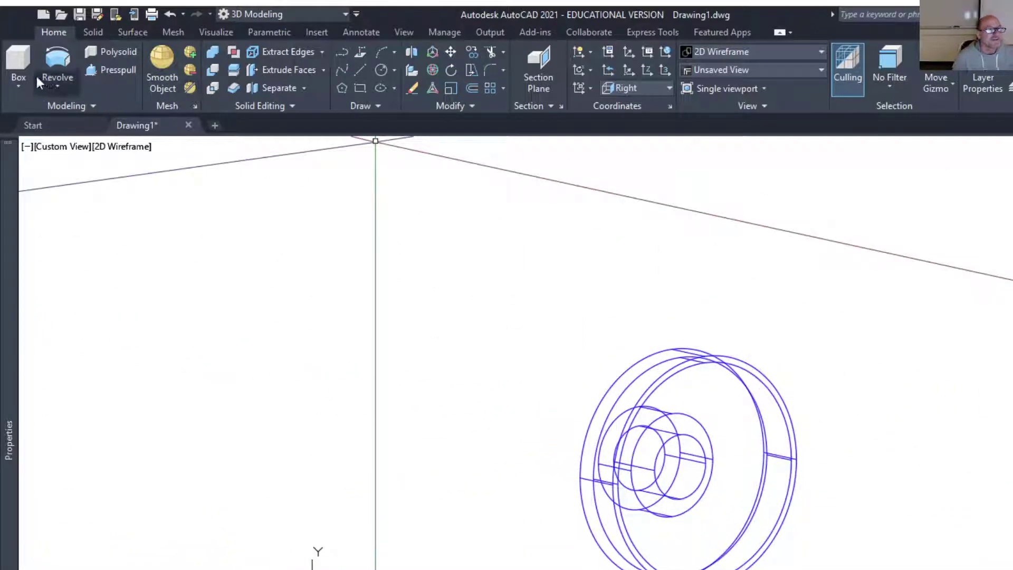
Create a small bolt-hole cylinder on the flange face, centred directly above the bore between hub and rim.
click(18, 86)
click(37, 141)
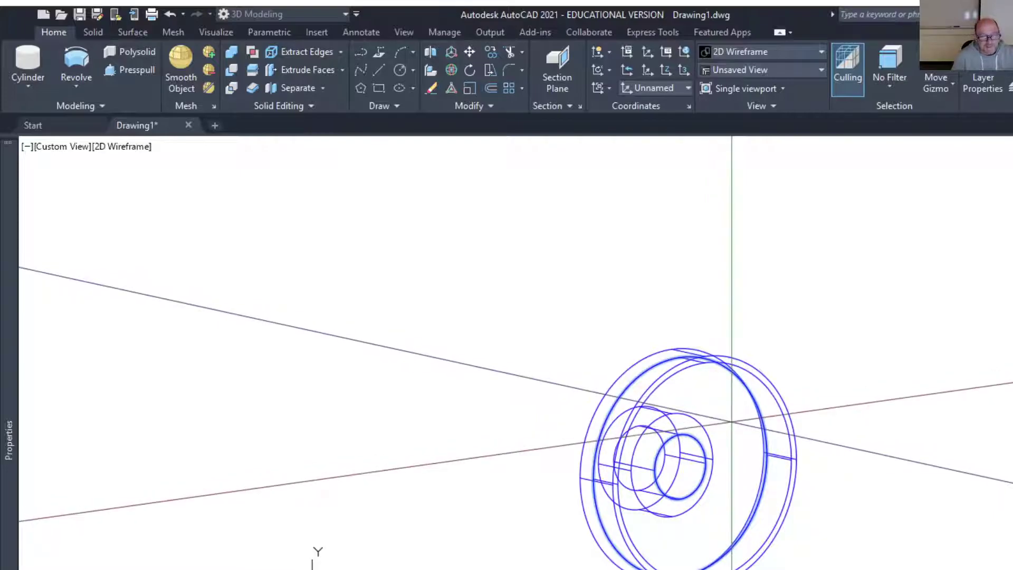
scroll(738, 416, up, 4)
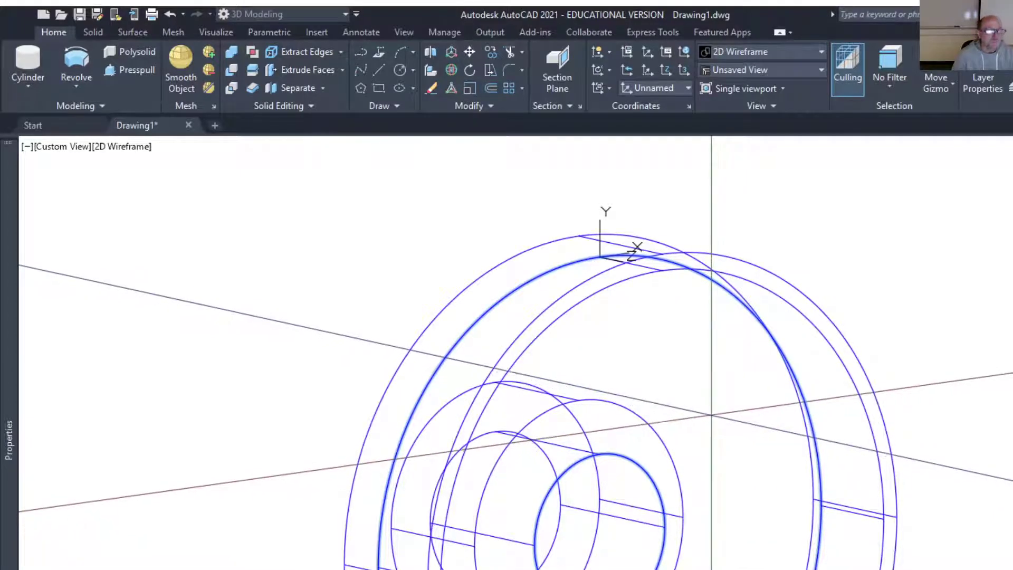
click(27, 61)
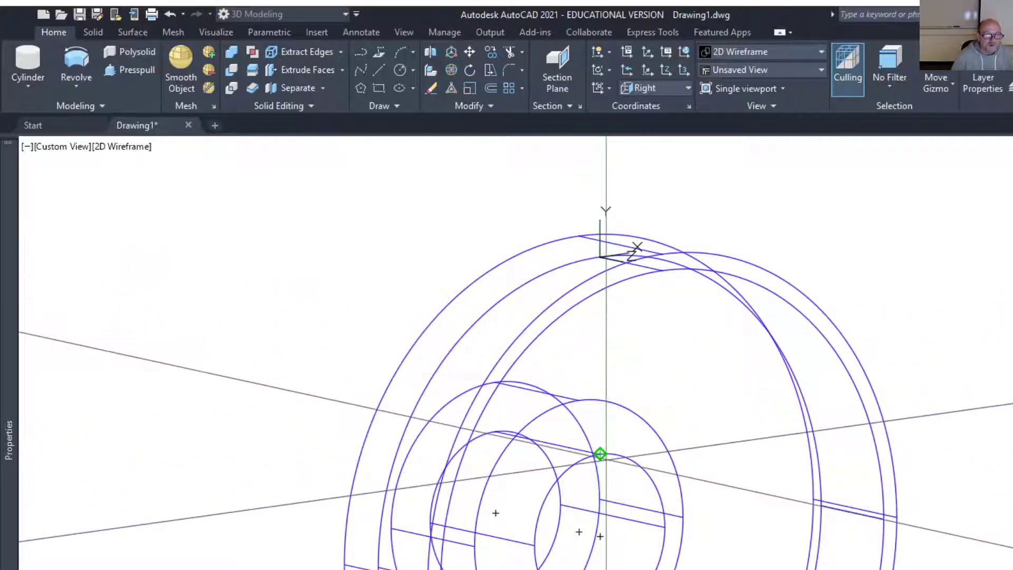
Copy the small cylinder to the other three quadrant positions around the flange's centre.
click(600, 348)
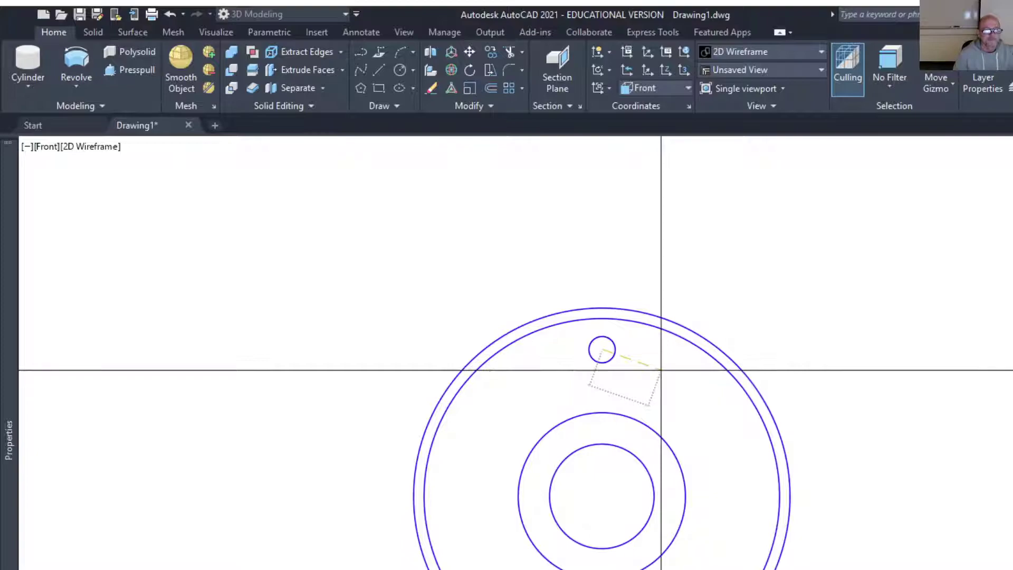
key(Escape)
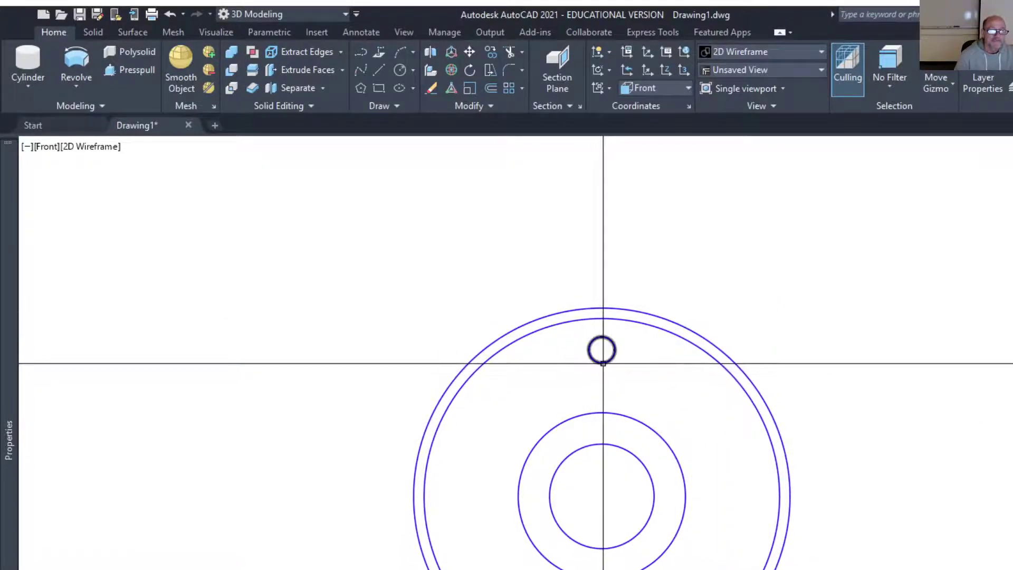
key(Return)
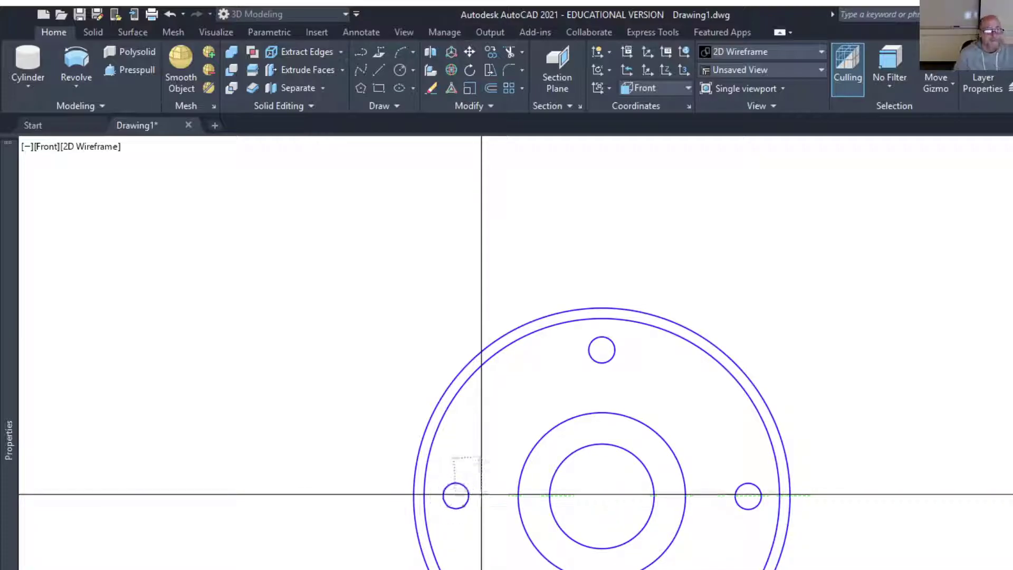
Stretch the small cylinders at the flange's right and top quadrants so they pass completely through the flange plate.
shift+middle_drag(601, 495, 540, 507)
click(623, 525)
scroll(693, 516, up, 5)
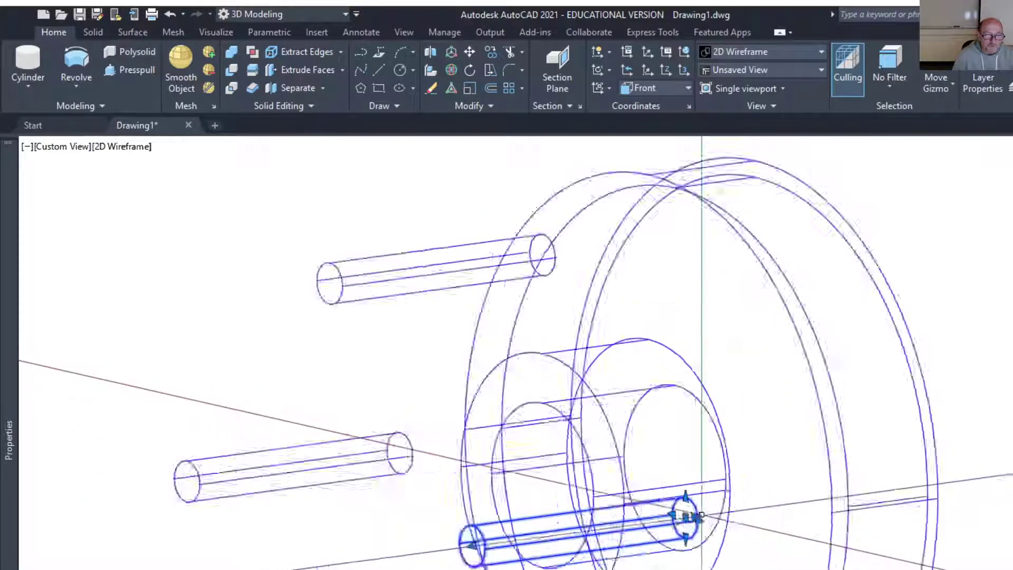
scroll(686, 526, down, 5)
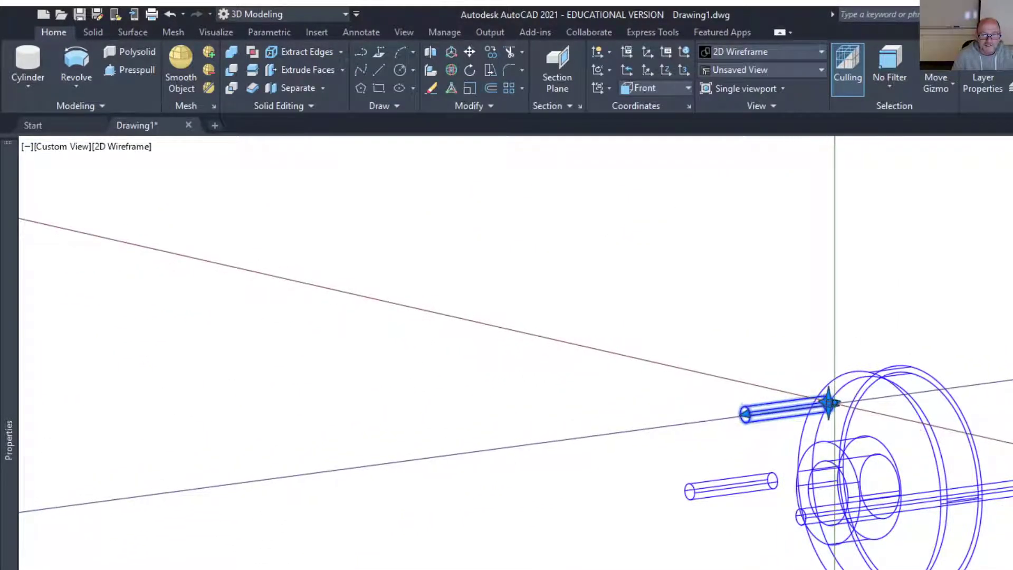
scroll(830, 404, up, 2)
click(824, 404)
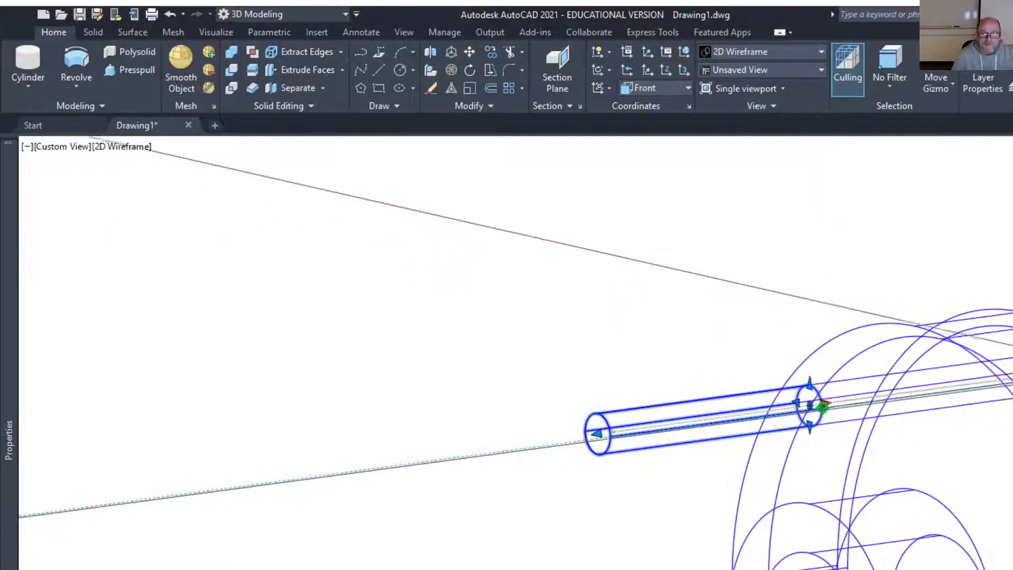
key(Escape)
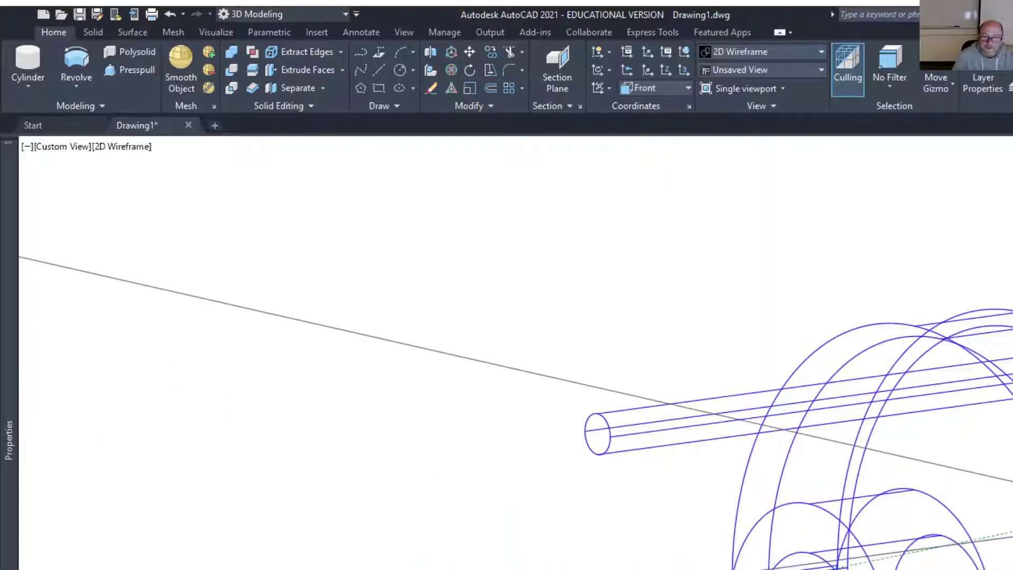
Stretch the small cylinders at the flange's left and bottom quadrants so they also pass through the flange plate.
scroll(932, 344, down, 3)
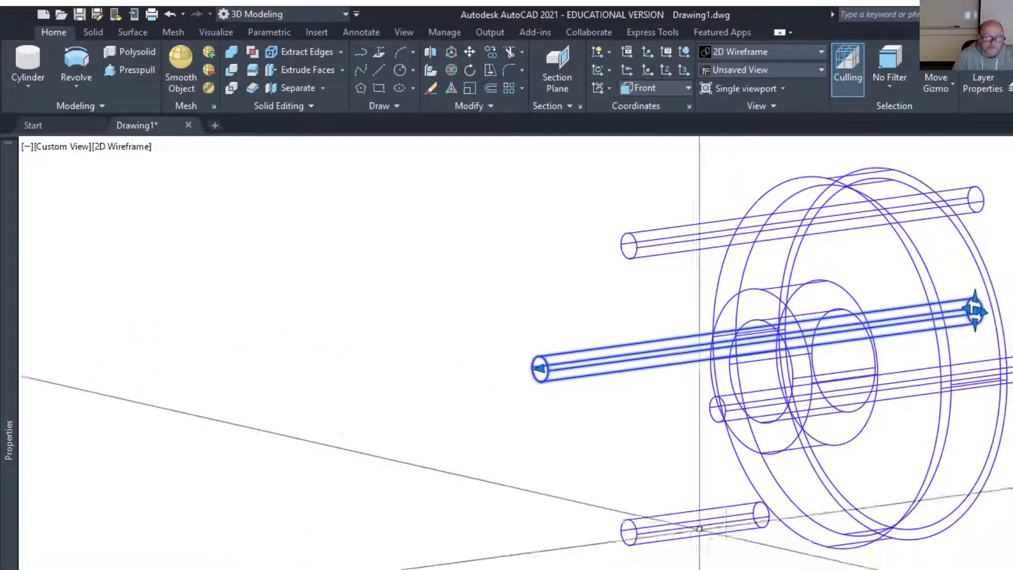
click(759, 514)
click(767, 514)
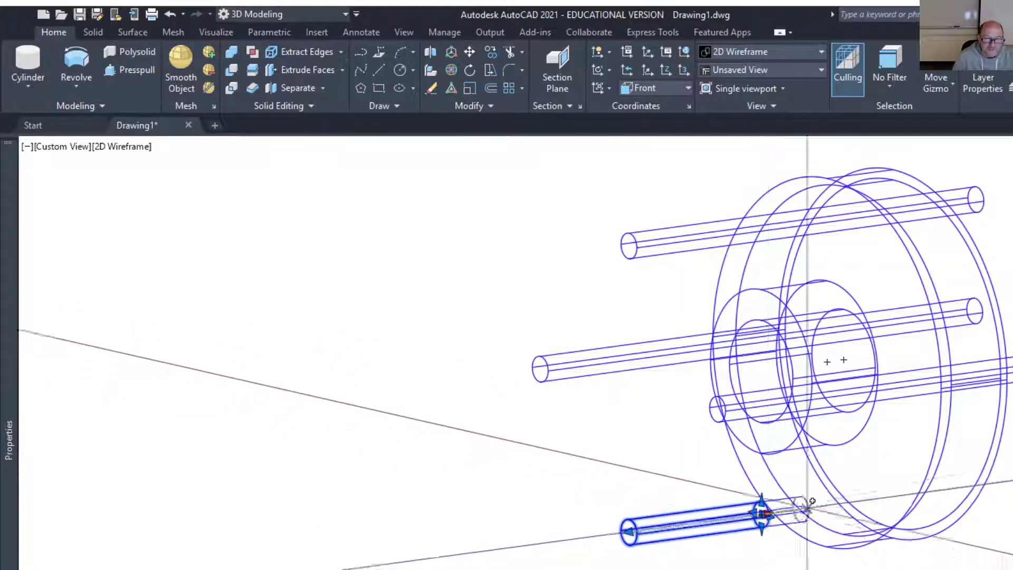
click(1012, 475)
key(Escape)
Subtract the four small cylinders from the flange solid to cut the bolt holes.
middle_drag(1012, 504, 885, 569)
click(235, 70)
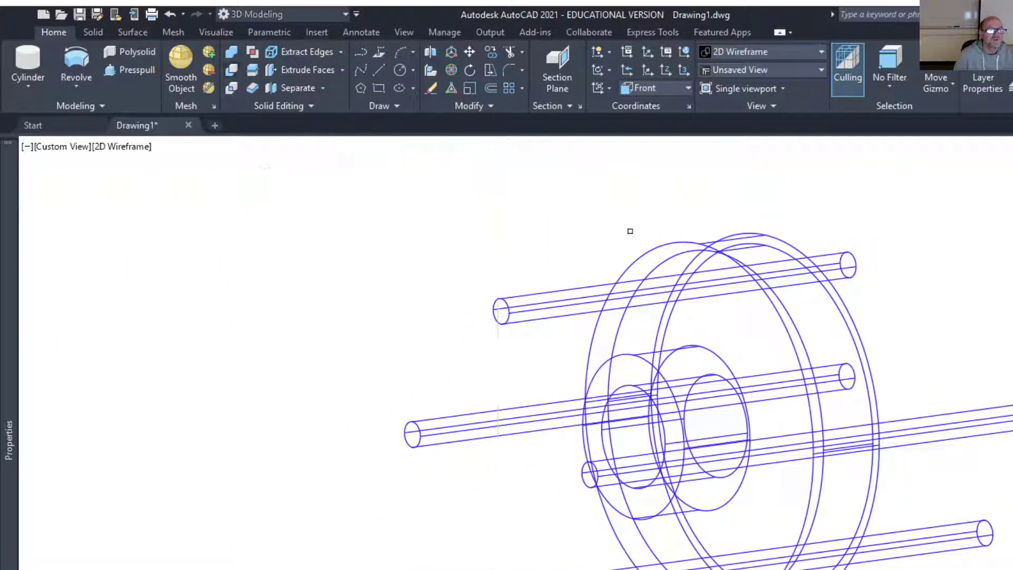
click(553, 292)
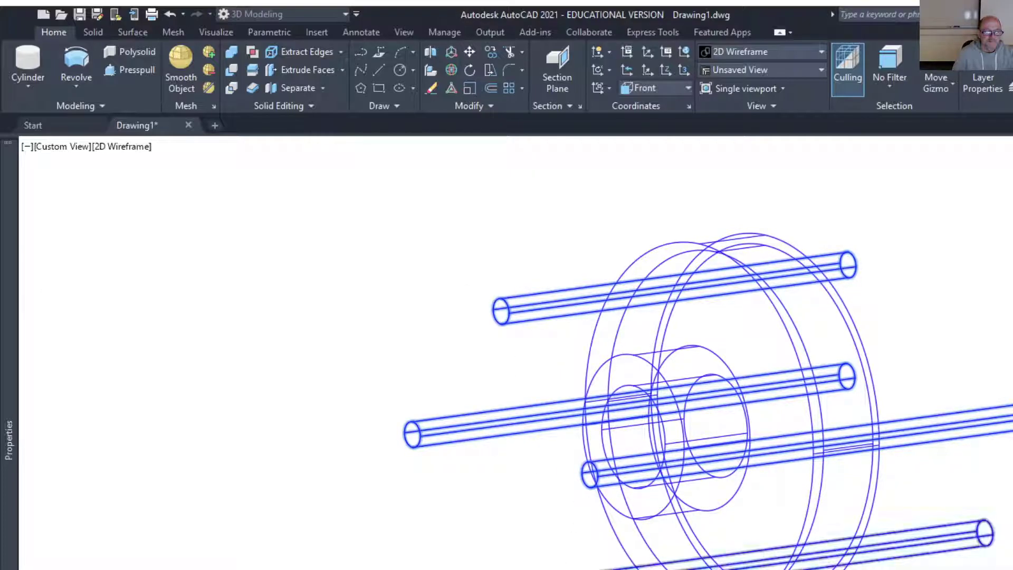
key(Return)
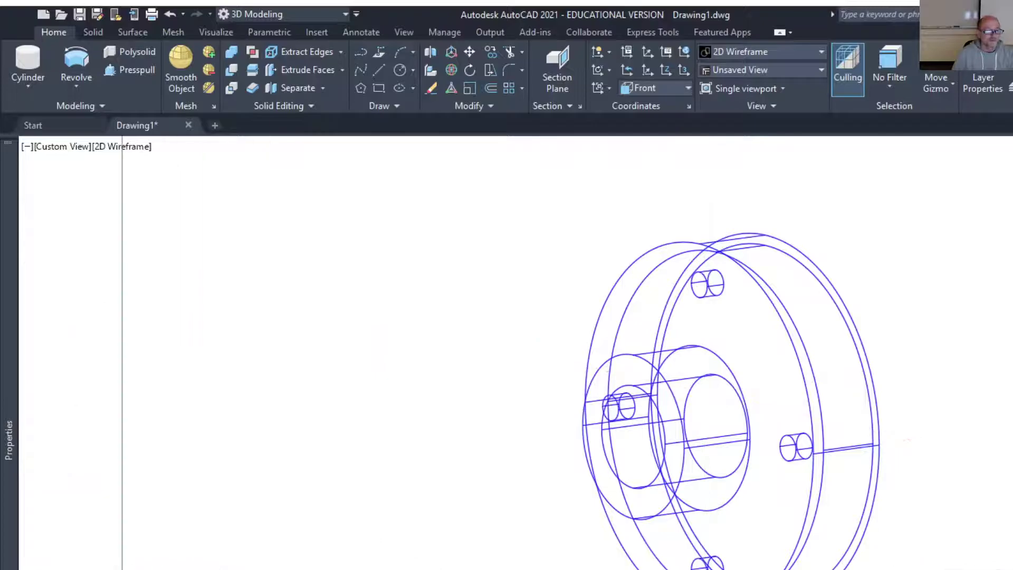
Switch to the paper-space layout and delete its default viewport.
key(ctrl+Page_Down)
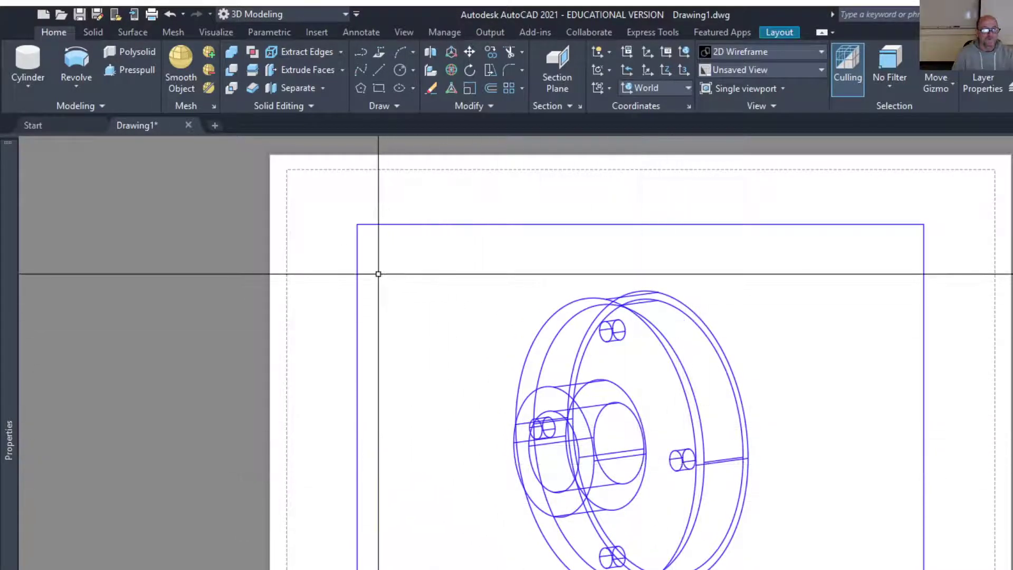
click(358, 276)
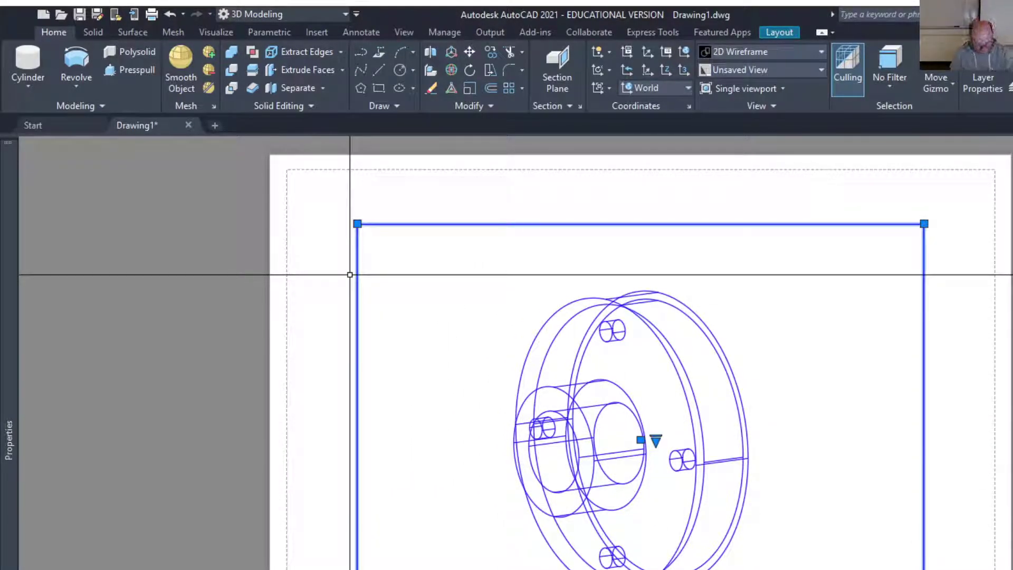
key(Delete)
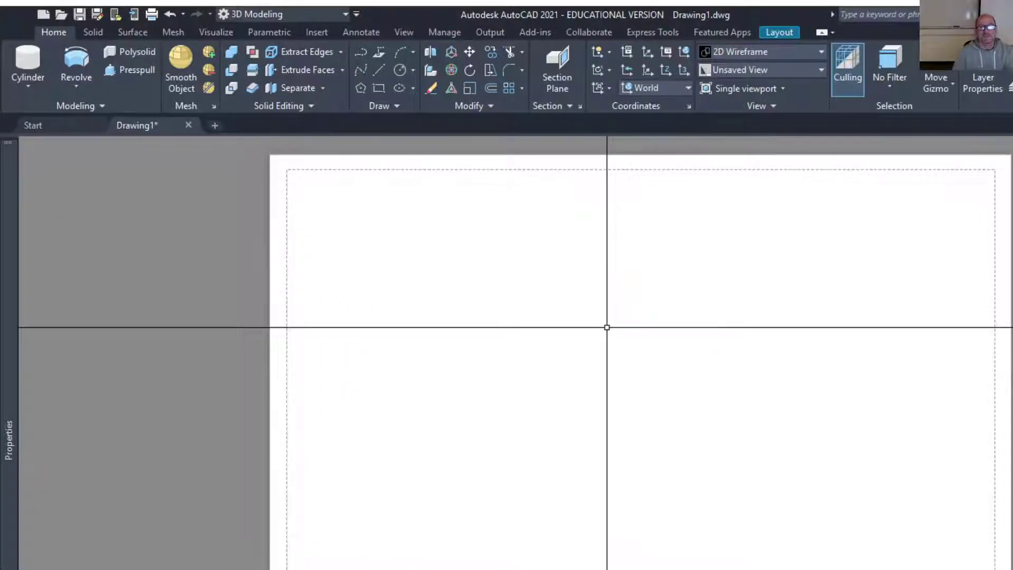